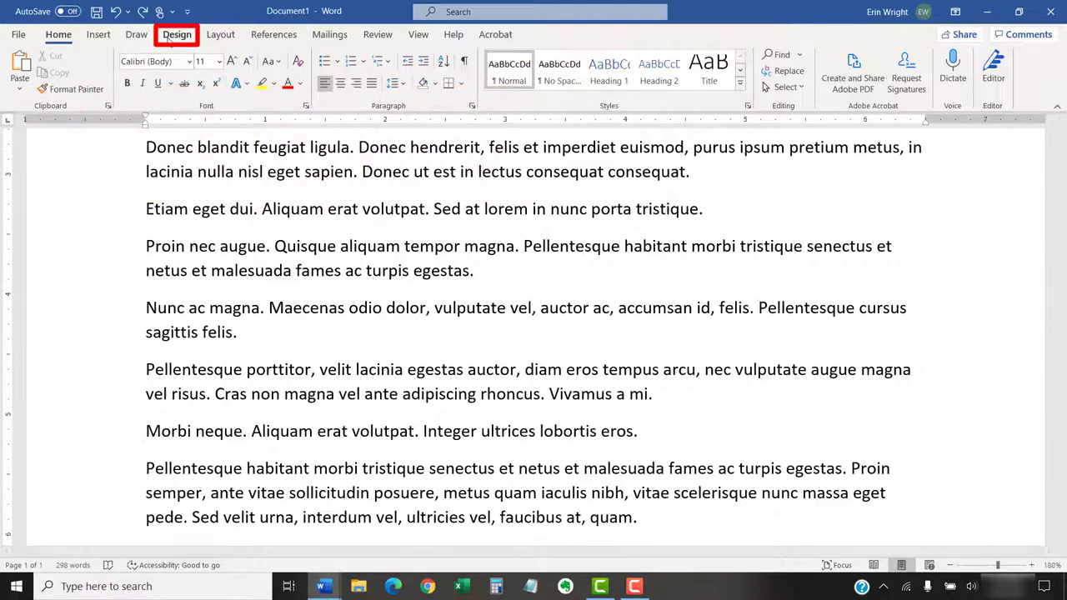
- Choose Logo.png from the Sample Watermark folder as the picture in the Custom Watermark dialog
{"action": "left_click", "coordinate": [170, 39]}
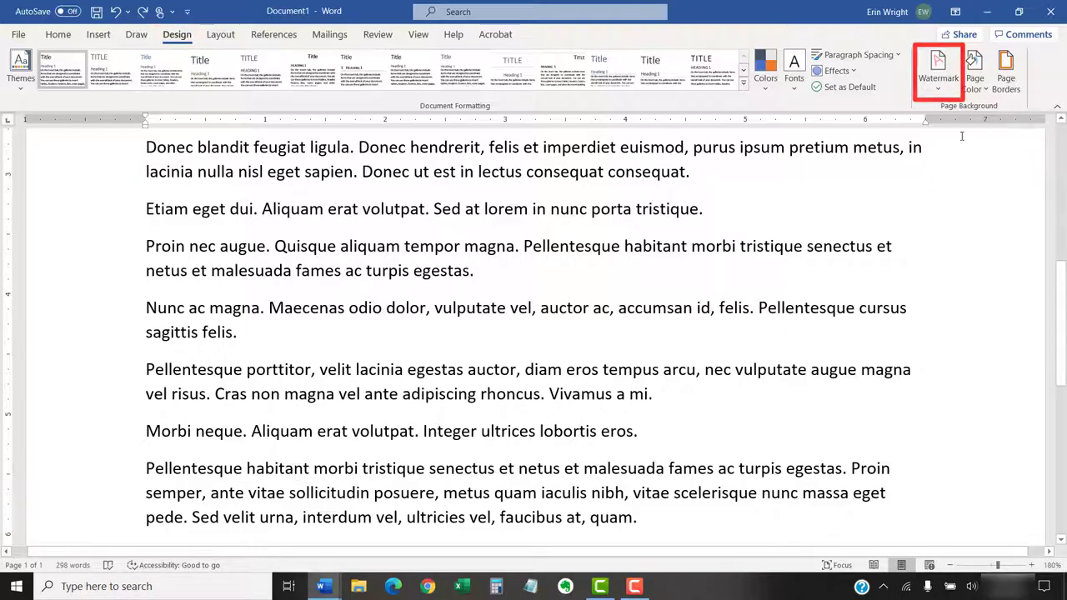
{"action": "left_click", "coordinate": [925, 65]}
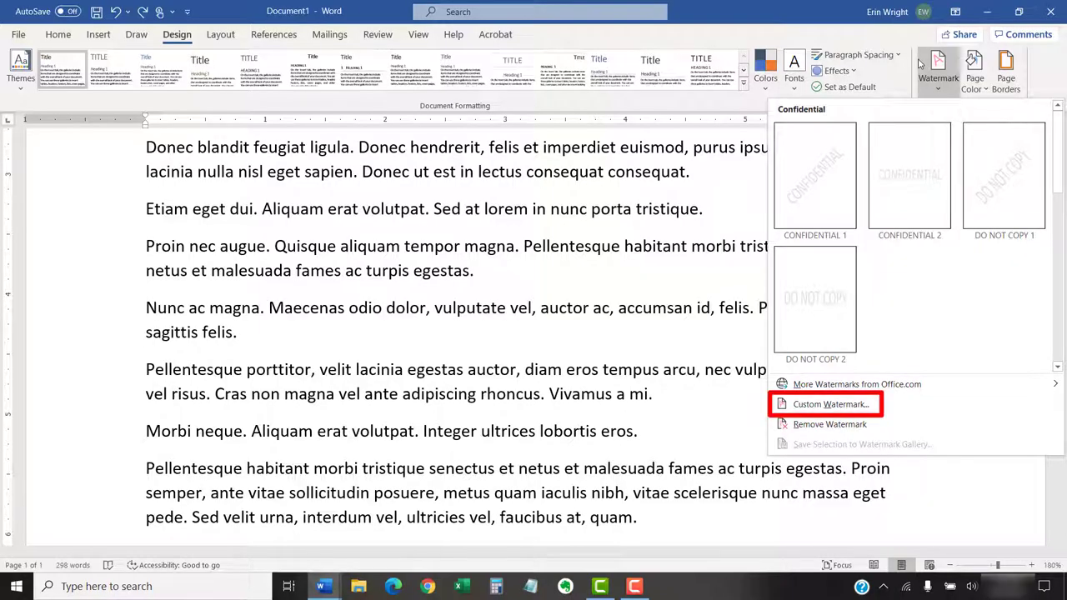
{"action": "left_click", "coordinate": [859, 403]}
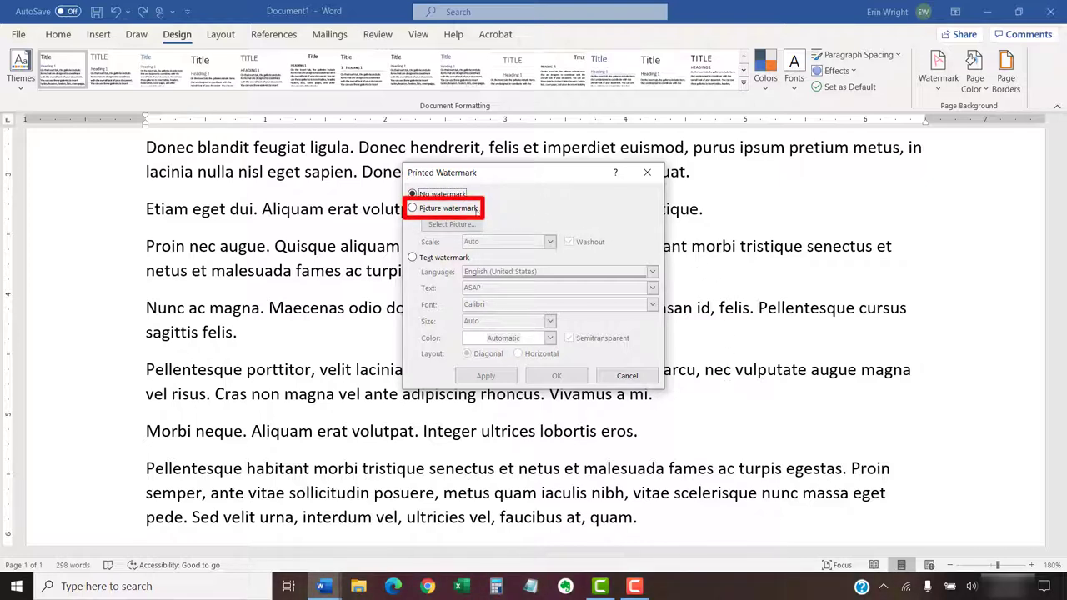
{"action": "left_click", "coordinate": [412, 207]}
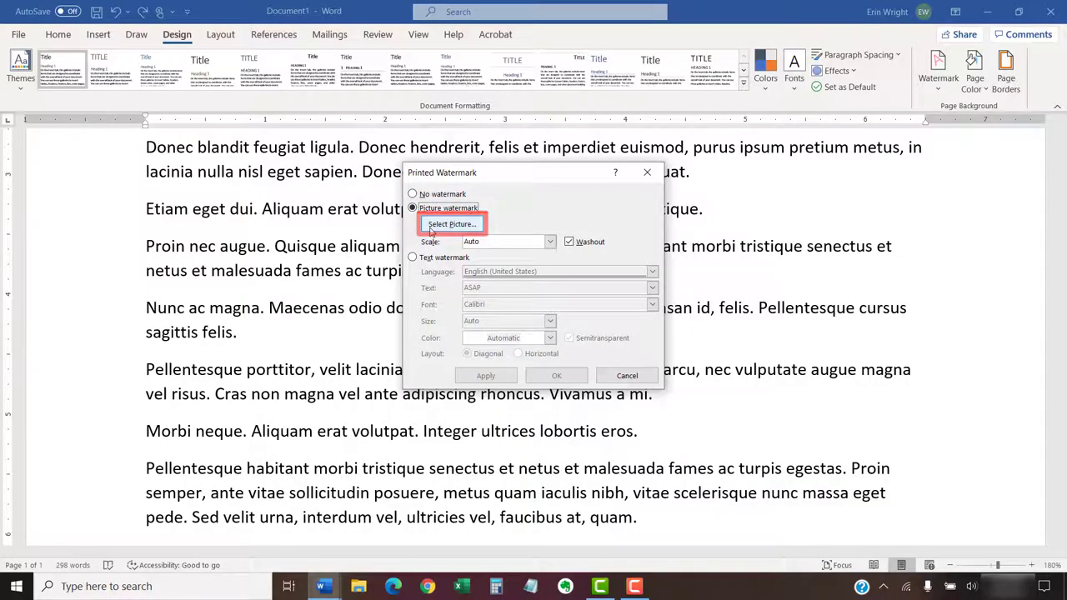
{"action": "left_click", "coordinate": [450, 224]}
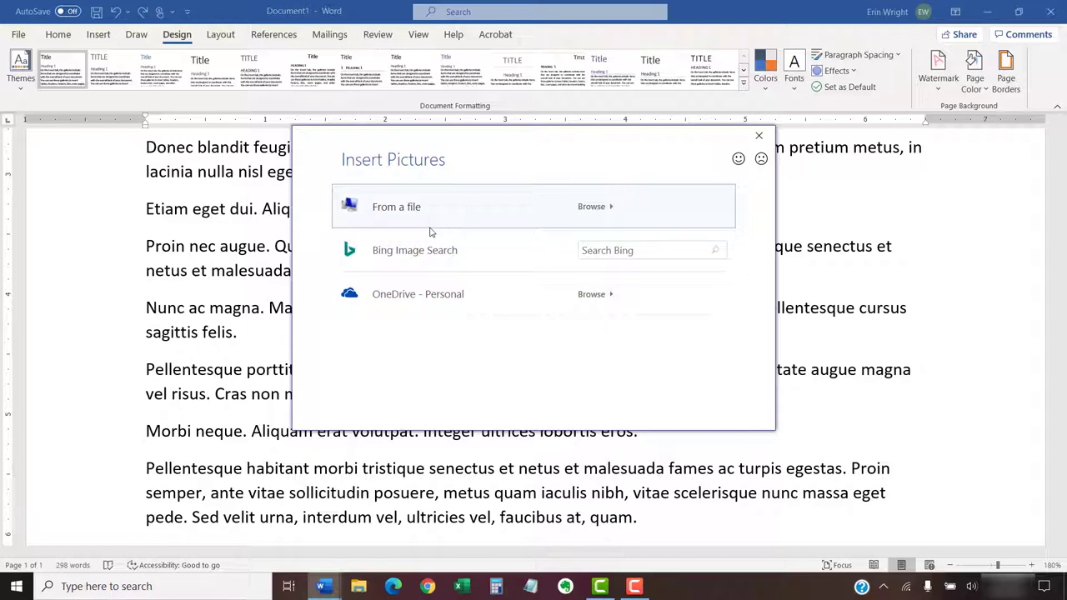
{"action": "left_click", "coordinate": [431, 230]}
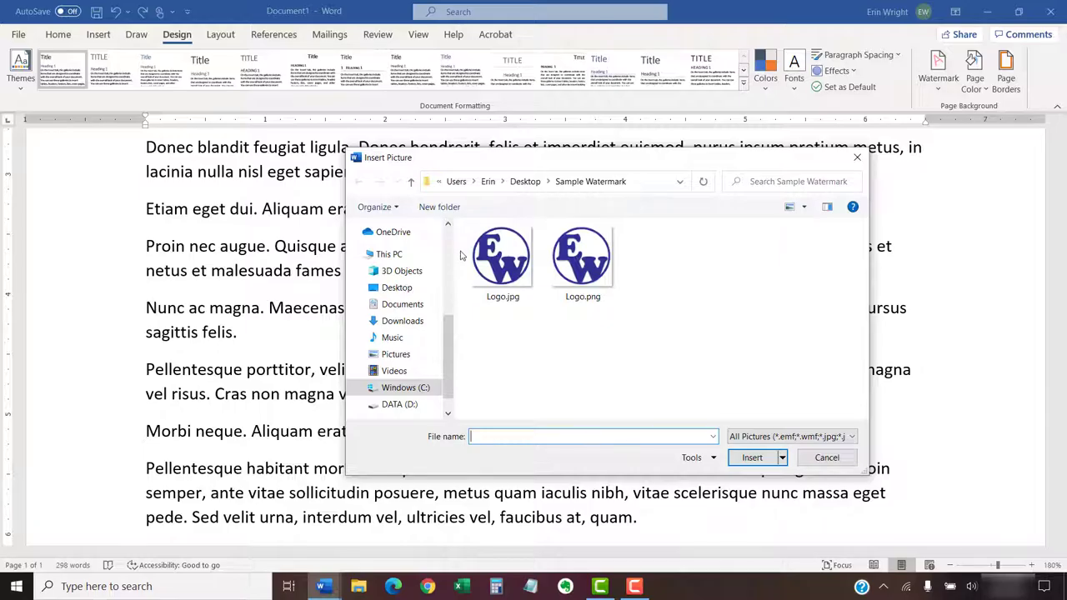
{"action": "left_click", "coordinate": [585, 285]}
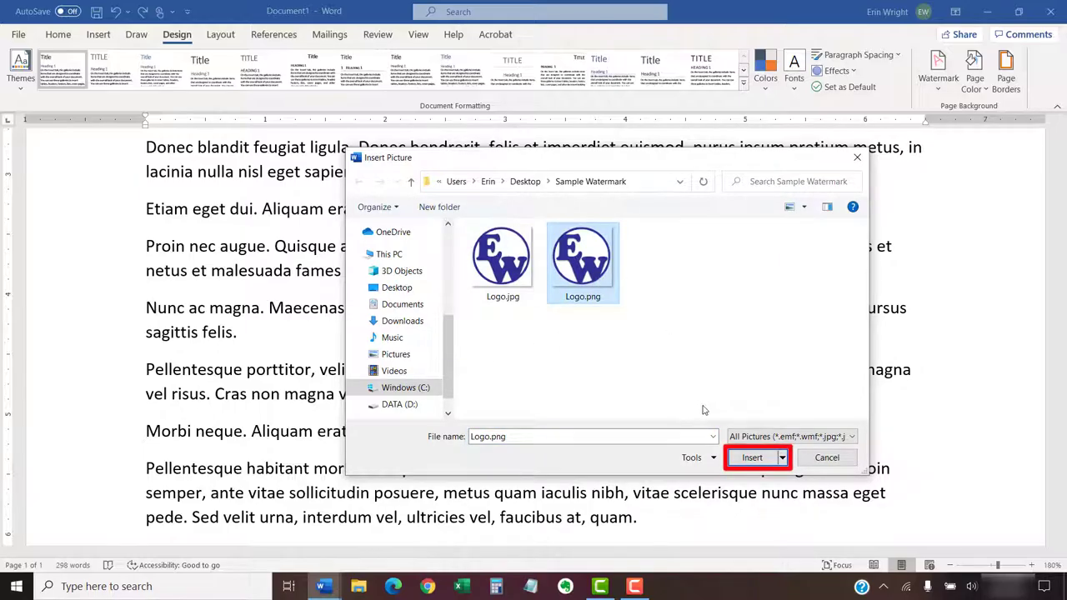
{"action": "left_click", "coordinate": [738, 458]}
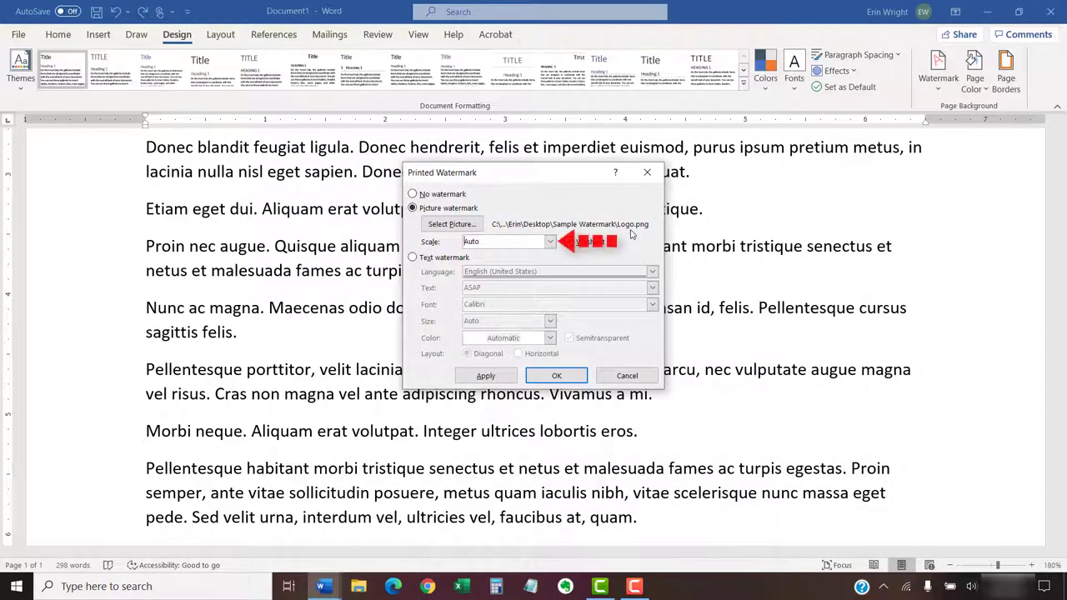
- Set the picture watermark scale to 50%, keep Washout on, and apply it
{"action": "left_click", "coordinate": [549, 243]}
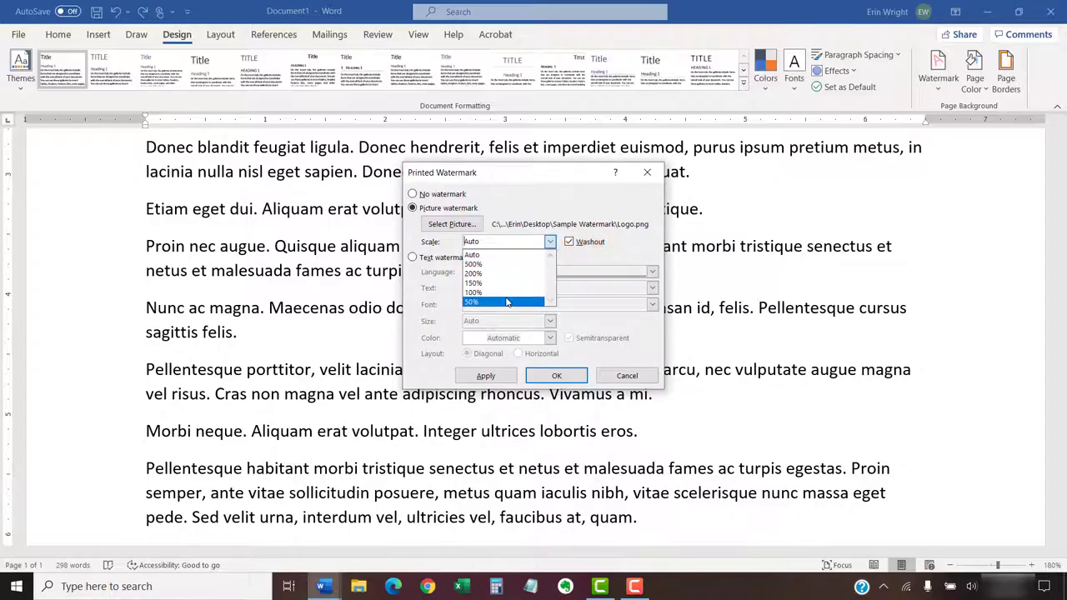
{"action": "left_click", "coordinate": [506, 303]}
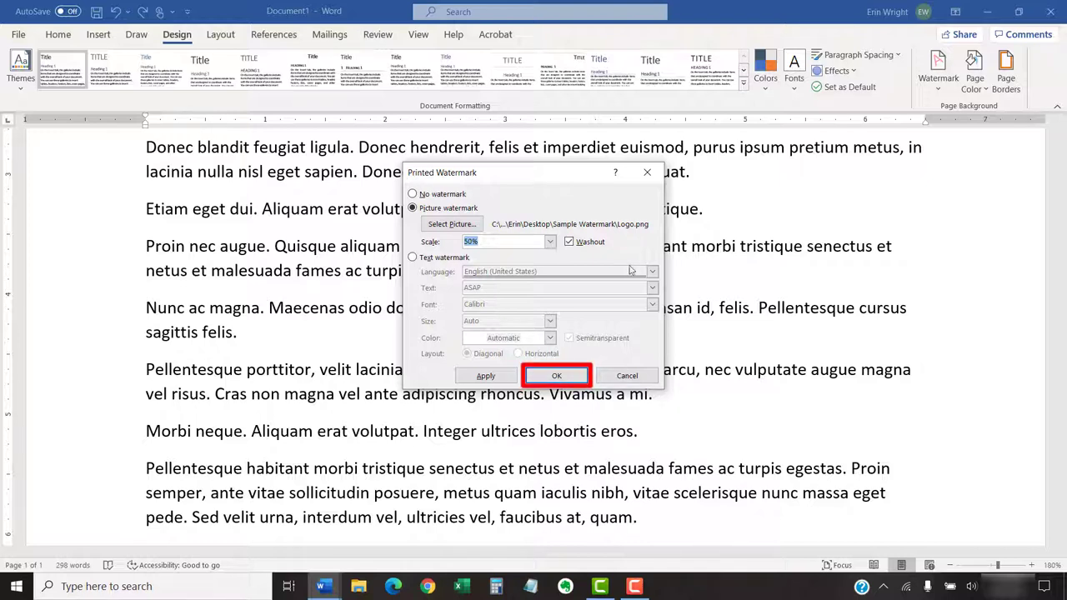
{"action": "left_click", "coordinate": [556, 375]}
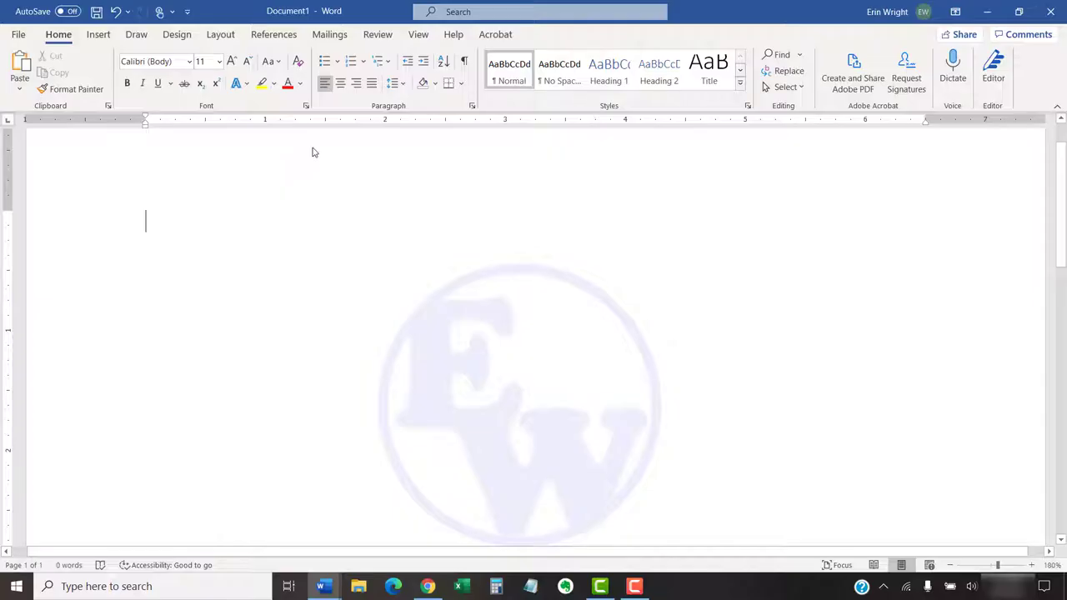
- Open the header and select the EW logo watermark picture, sized 2.47" by 2.46"
{"action": "double_click", "coordinate": [313, 151]}
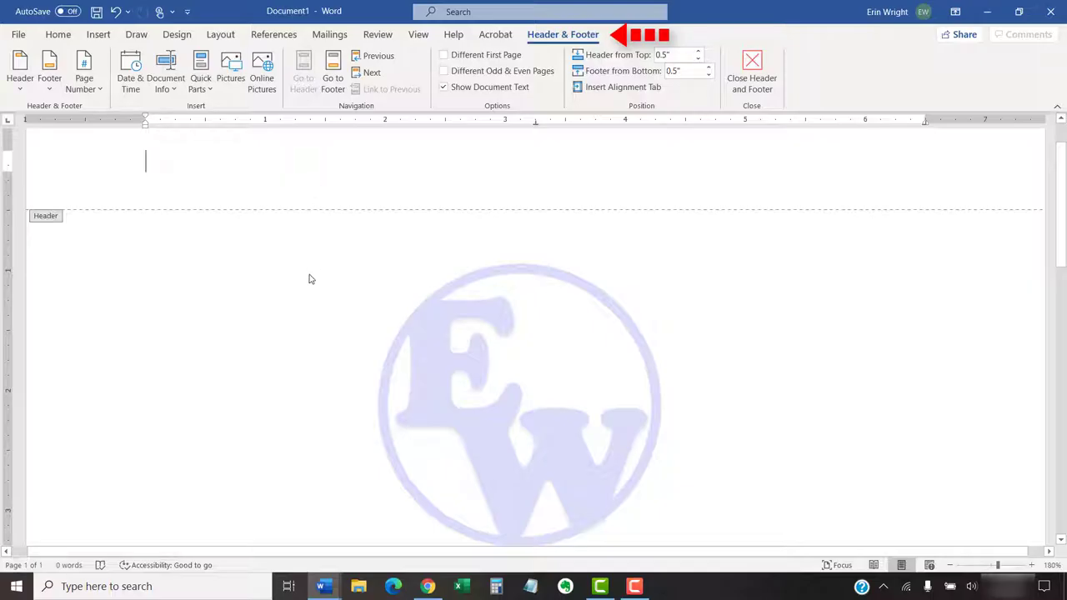
{"action": "scroll", "coordinate": [308, 281], "scroll_direction": "down", "scroll_amount": 3}
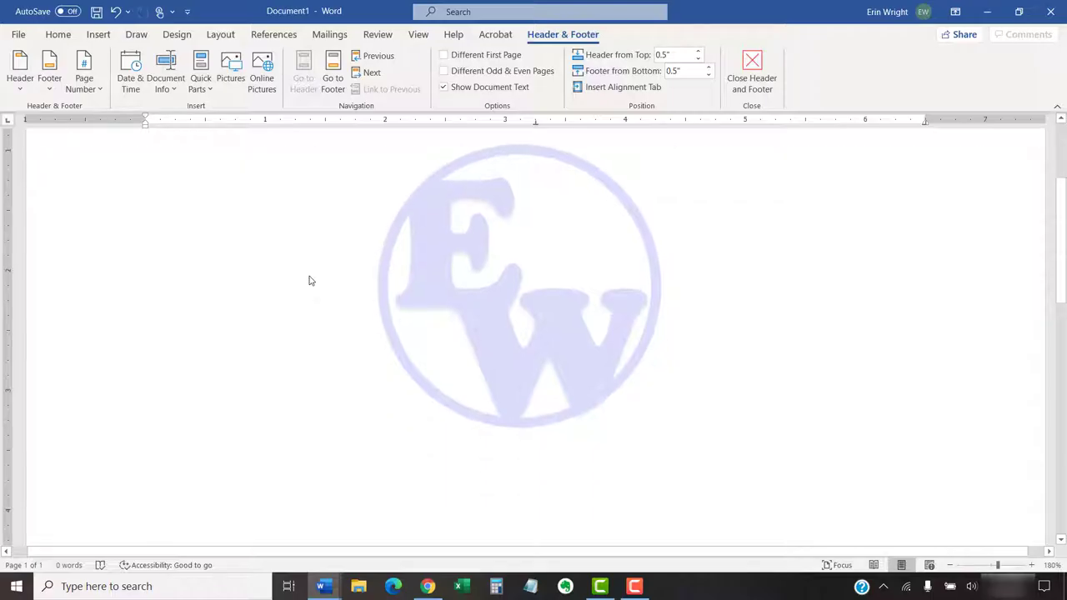
{"action": "left_click", "coordinate": [425, 258]}
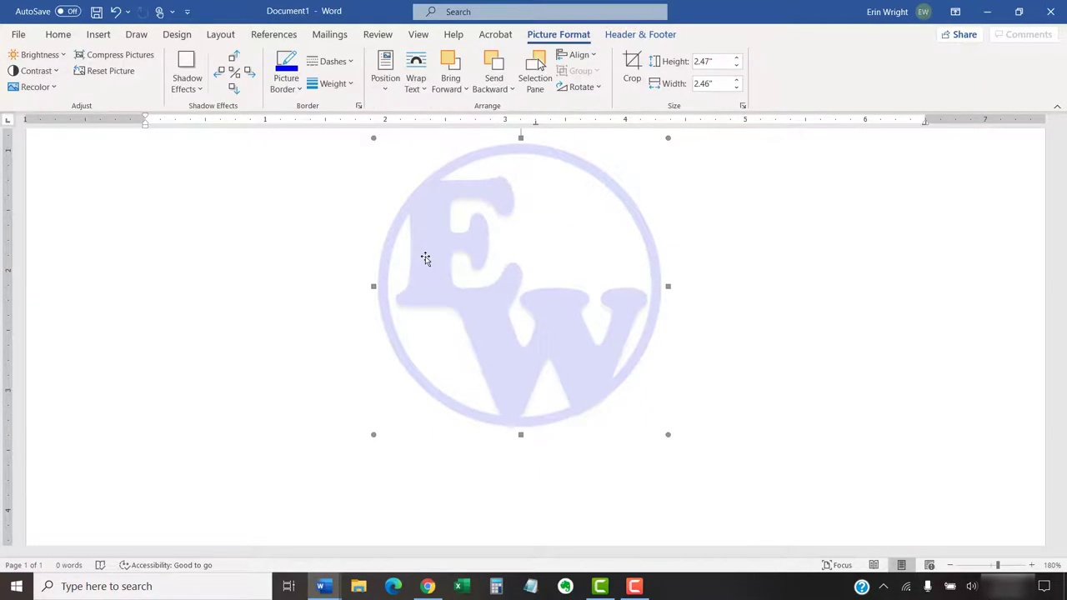
{"action": "scroll", "coordinate": [338, 256], "scroll_direction": "up", "scroll_amount": 1}
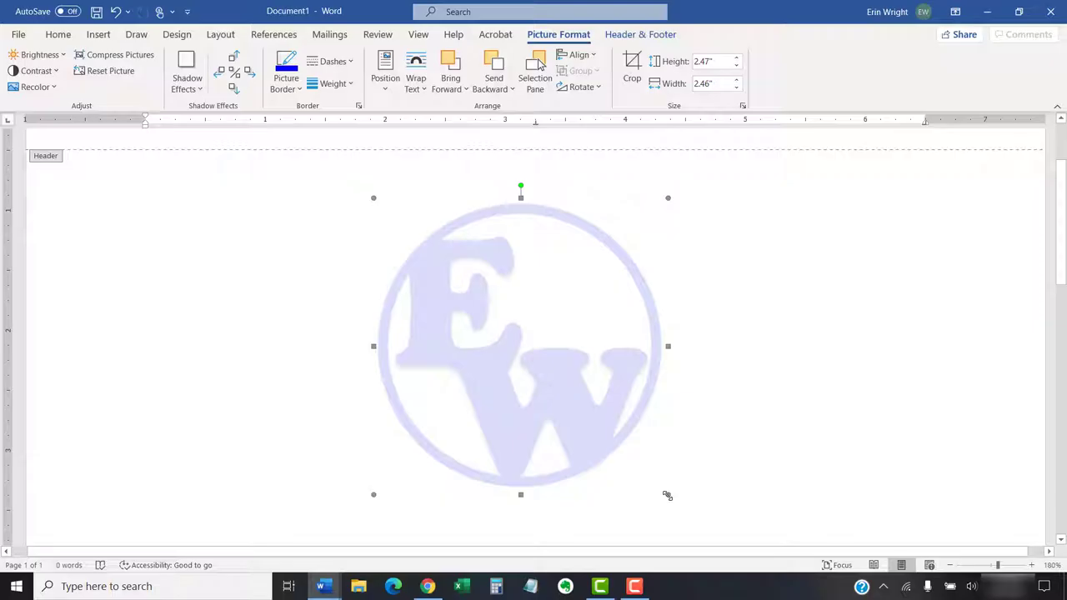
- Shrink the logo to 1.77" by 1.76", tilt it about 10 degrees, and move it upper-left
{"action": "left_click_drag", "start_coordinate": [667, 495], "coordinate": [583, 402]}
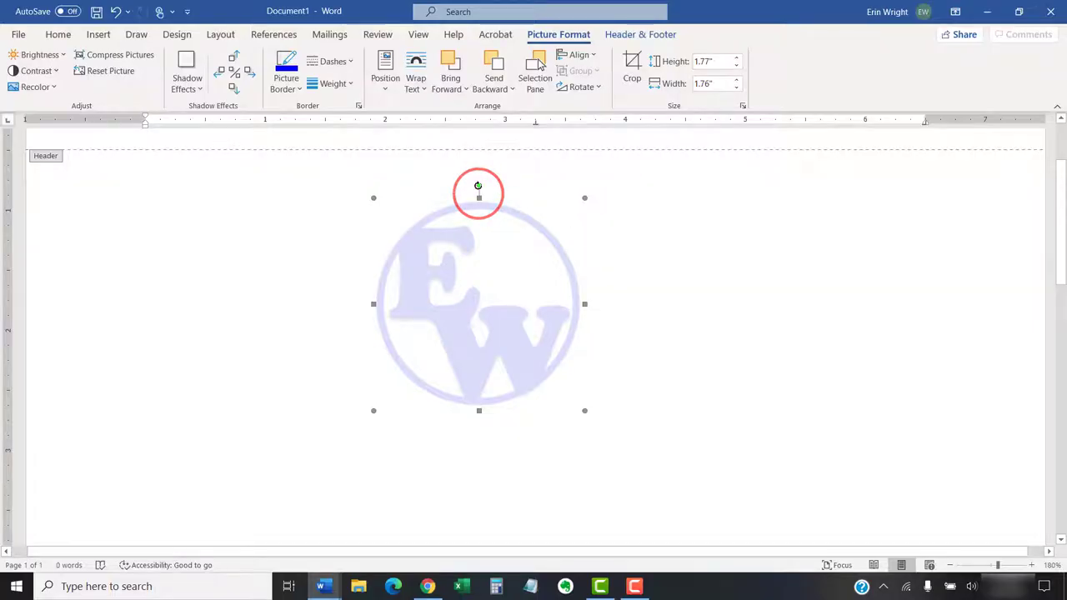
{"action": "left_click_drag", "start_coordinate": [486, 186], "coordinate": [498, 188]}
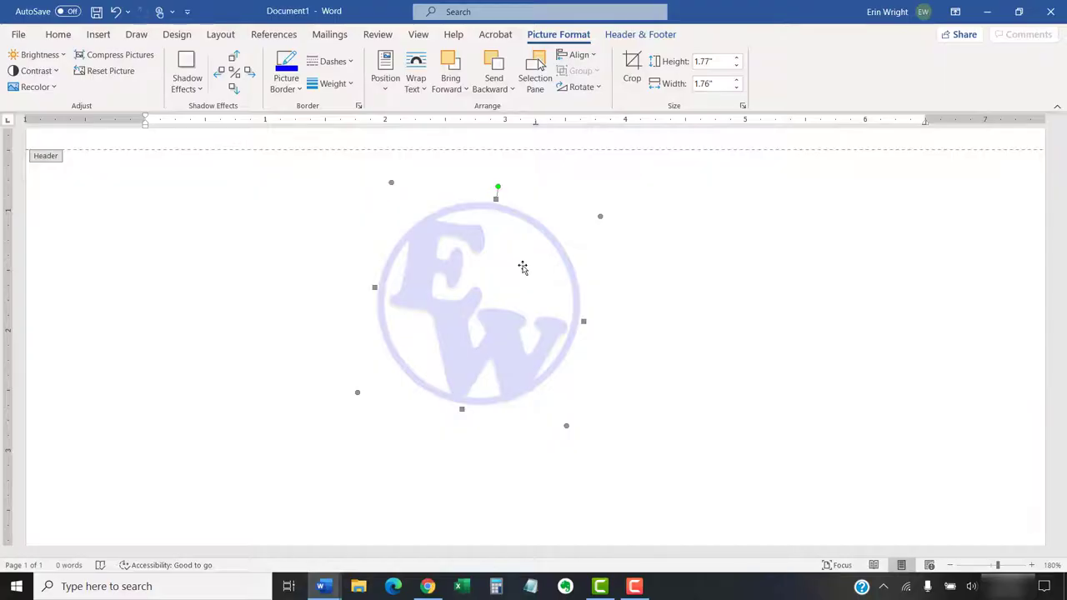
{"action": "left_click_drag", "start_coordinate": [522, 267], "coordinate": [241, 256]}
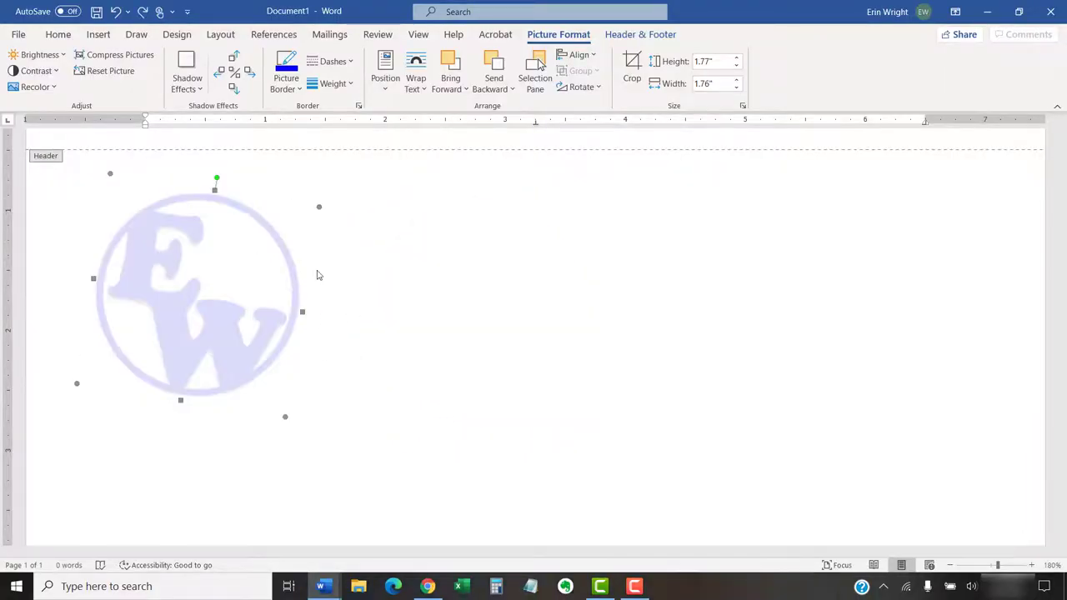
- Format the logo picture with Automatic colour instead of Washout, brightness 59% and contrast 44%
{"action": "right_click", "coordinate": [223, 266]}
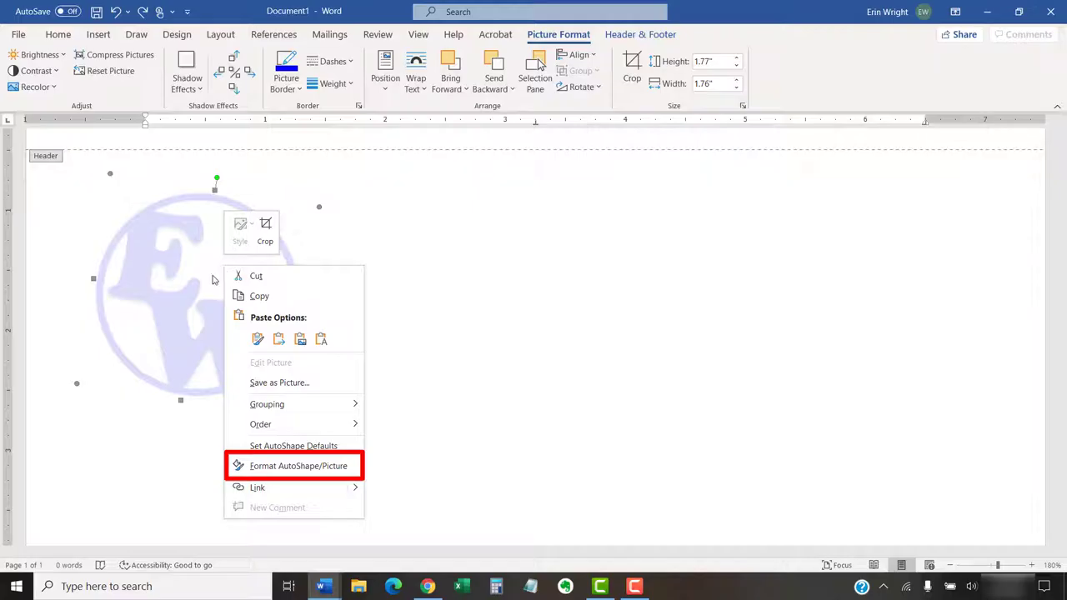
{"action": "left_click", "coordinate": [252, 466]}
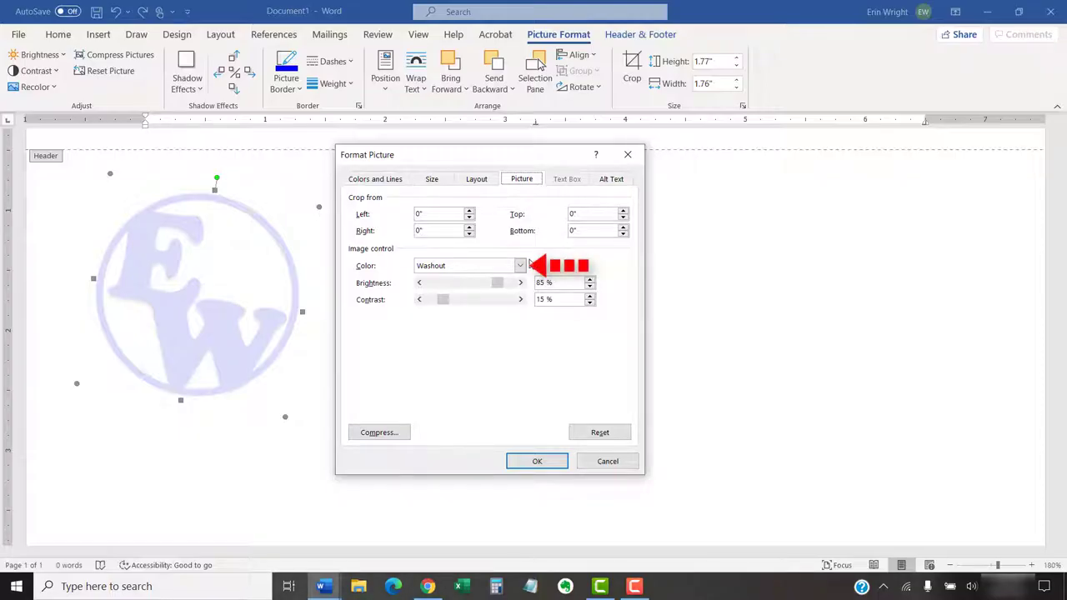
{"action": "left_click", "coordinate": [521, 265]}
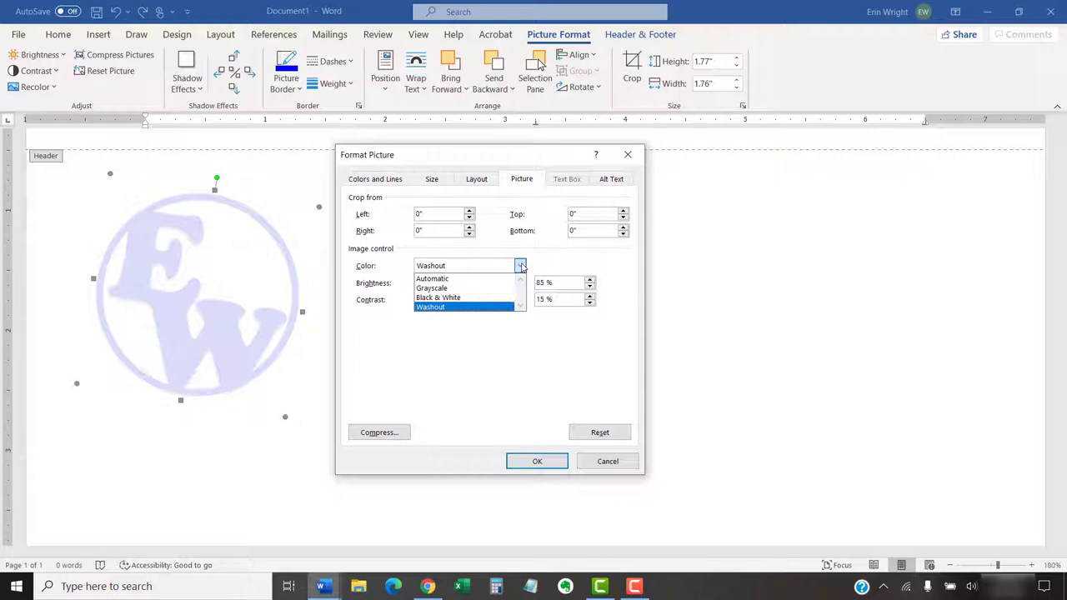
{"action": "left_click", "coordinate": [492, 278]}
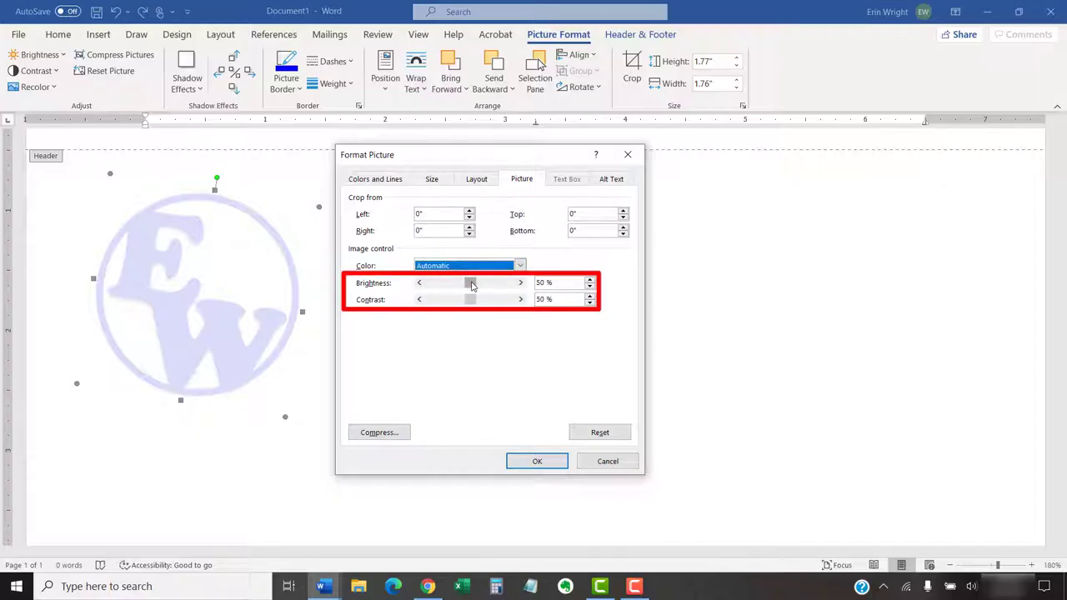
{"action": "left_click", "coordinate": [471, 284]}
{"action": "left_click_drag", "start_coordinate": [472, 285], "coordinate": [478, 284]}
{"action": "left_click_drag", "start_coordinate": [471, 299], "coordinate": [465, 302]}
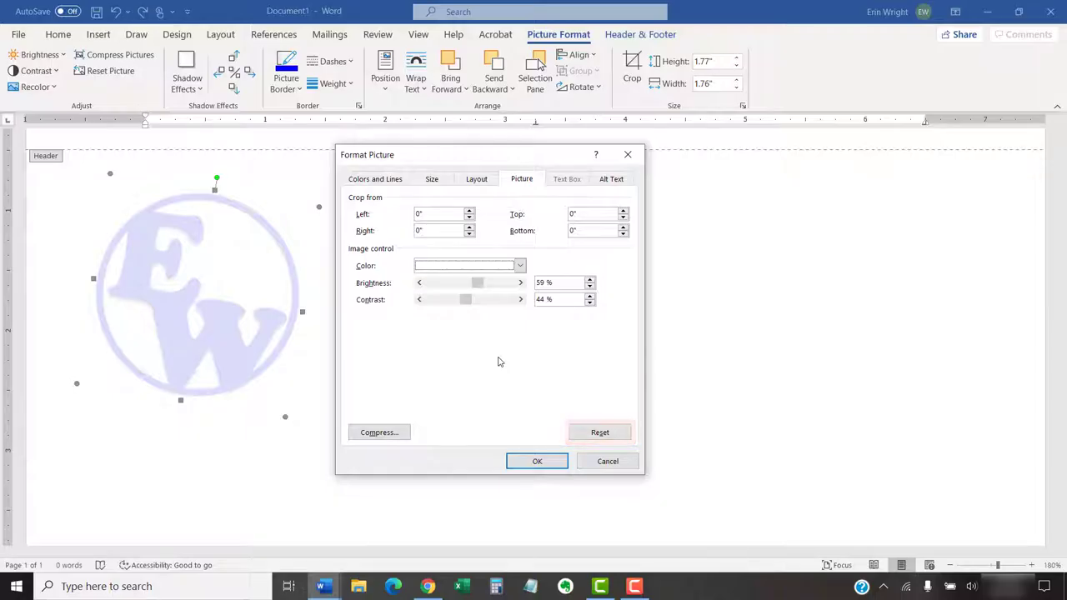
{"action": "left_click", "coordinate": [406, 437]}
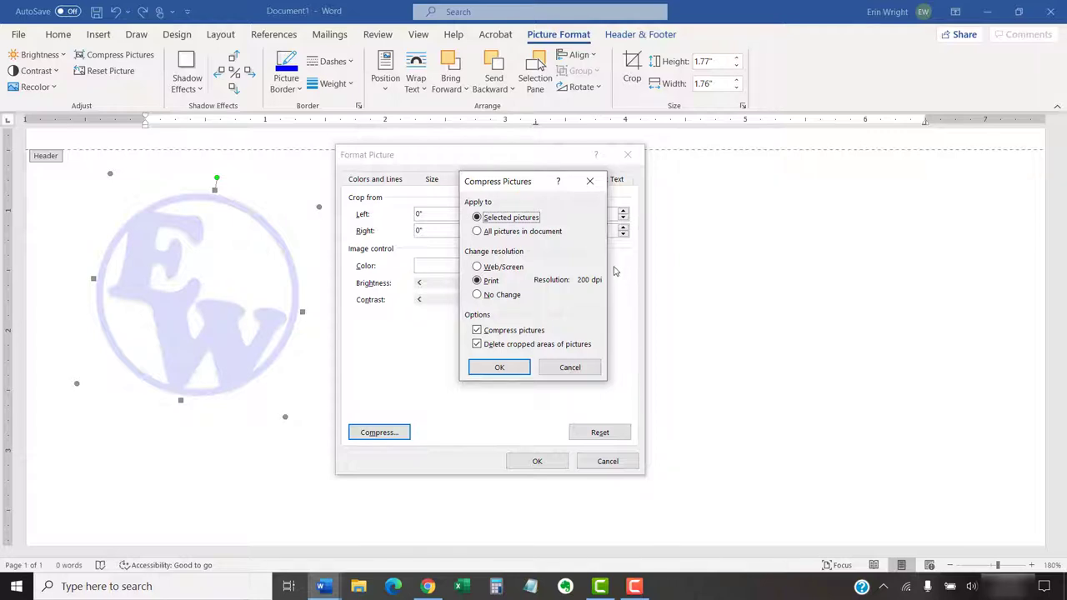
{"action": "left_click", "coordinate": [589, 185]}
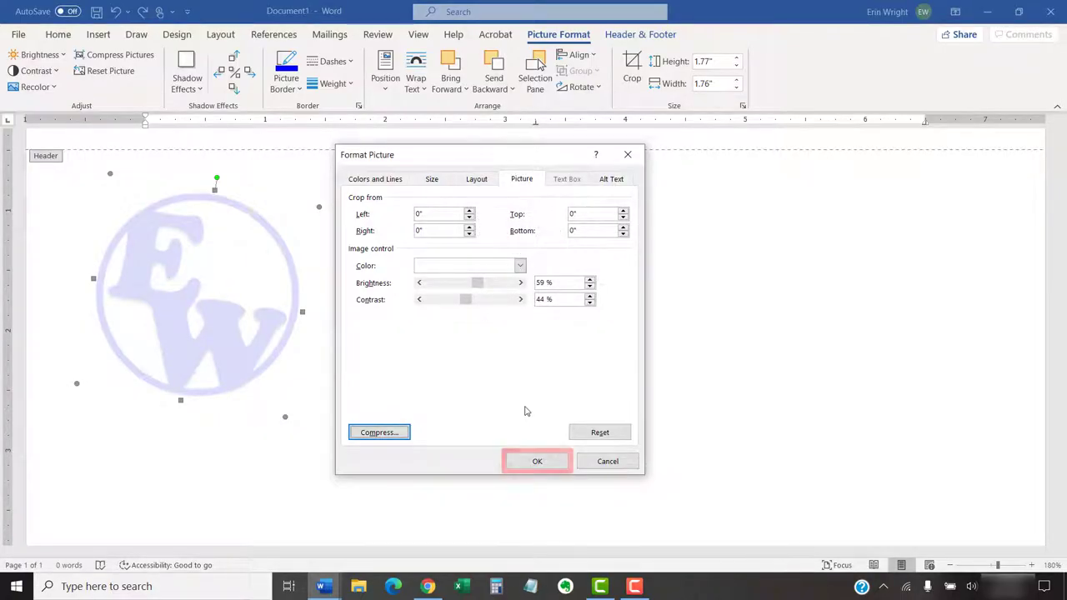
{"action": "left_click", "coordinate": [517, 461]}
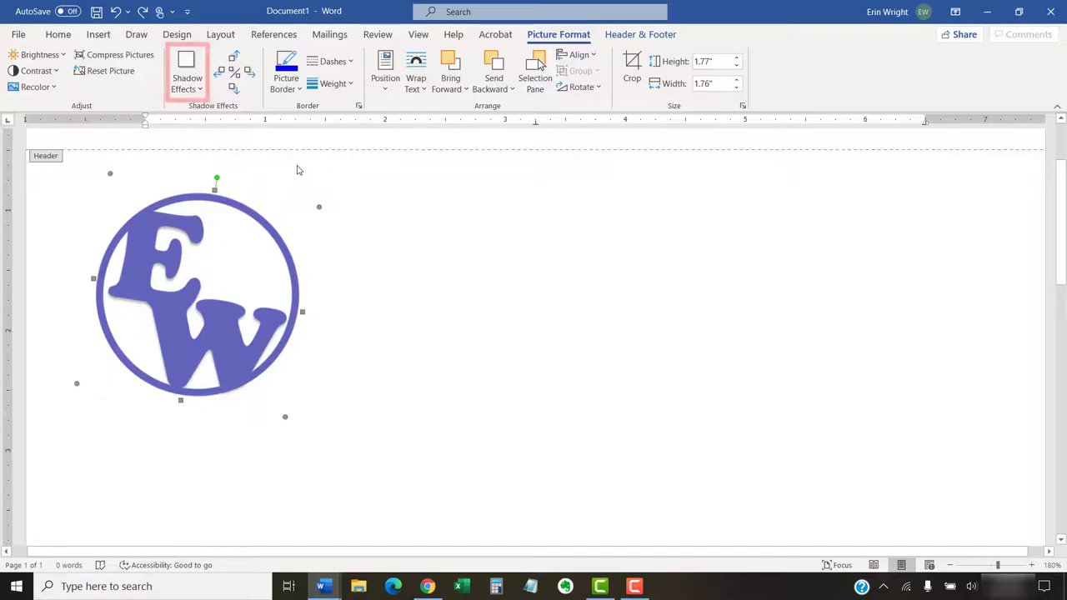
- Leave the logo without a shadow and close the header and footer
{"action": "left_click", "coordinate": [198, 88]}
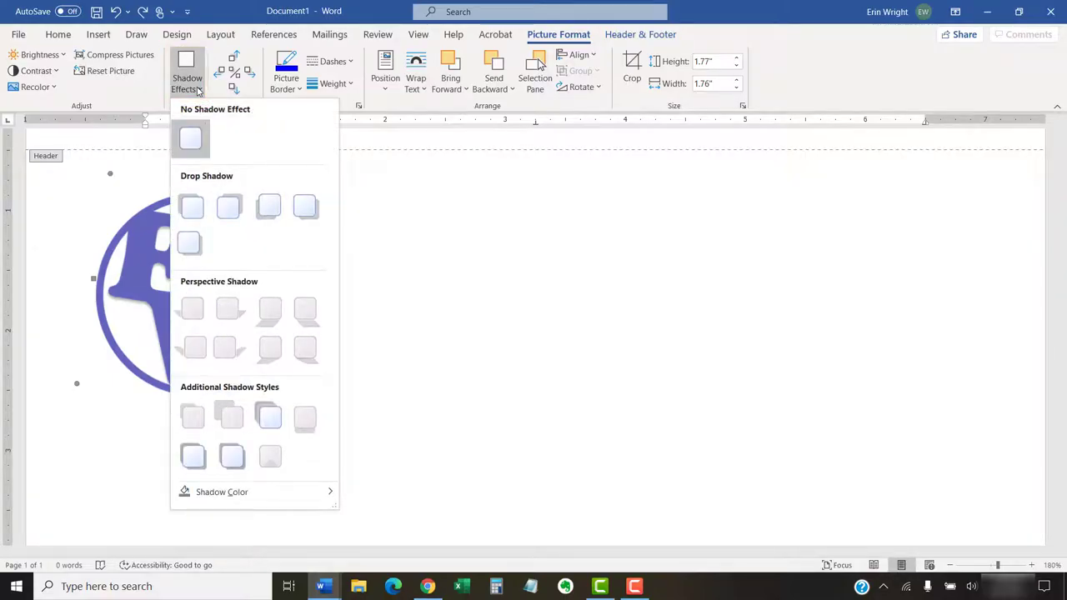
{"action": "left_click", "coordinate": [198, 89]}
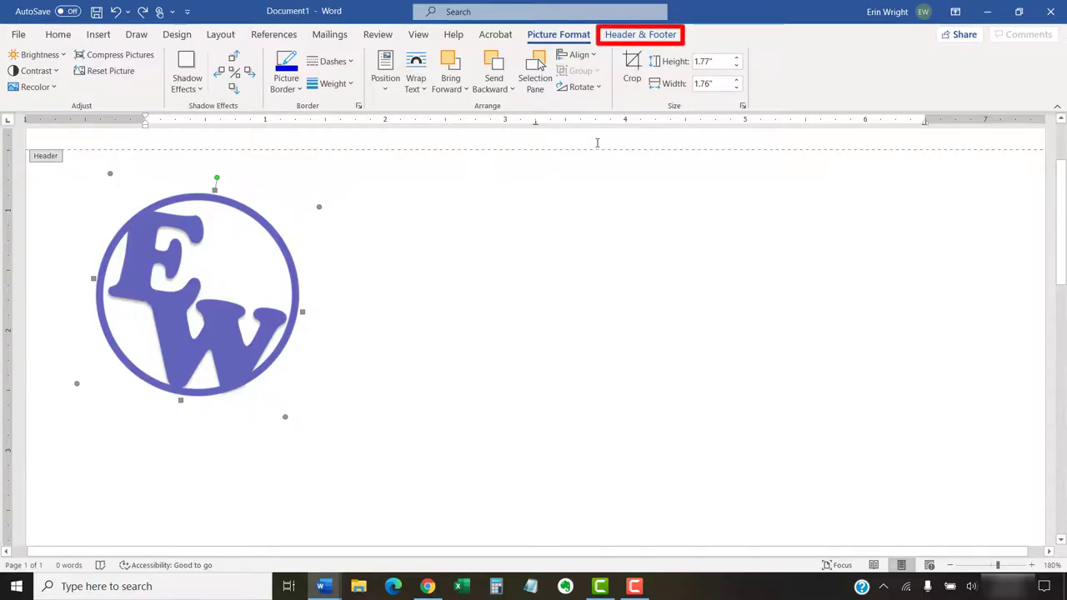
{"action": "left_click", "coordinate": [620, 35]}
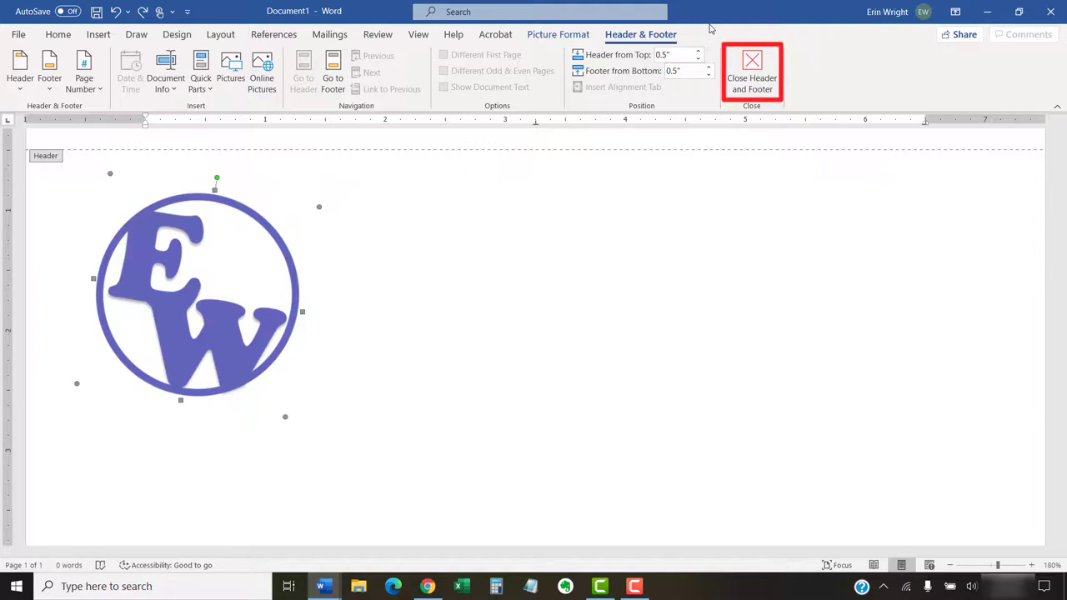
{"action": "left_click", "coordinate": [751, 70]}
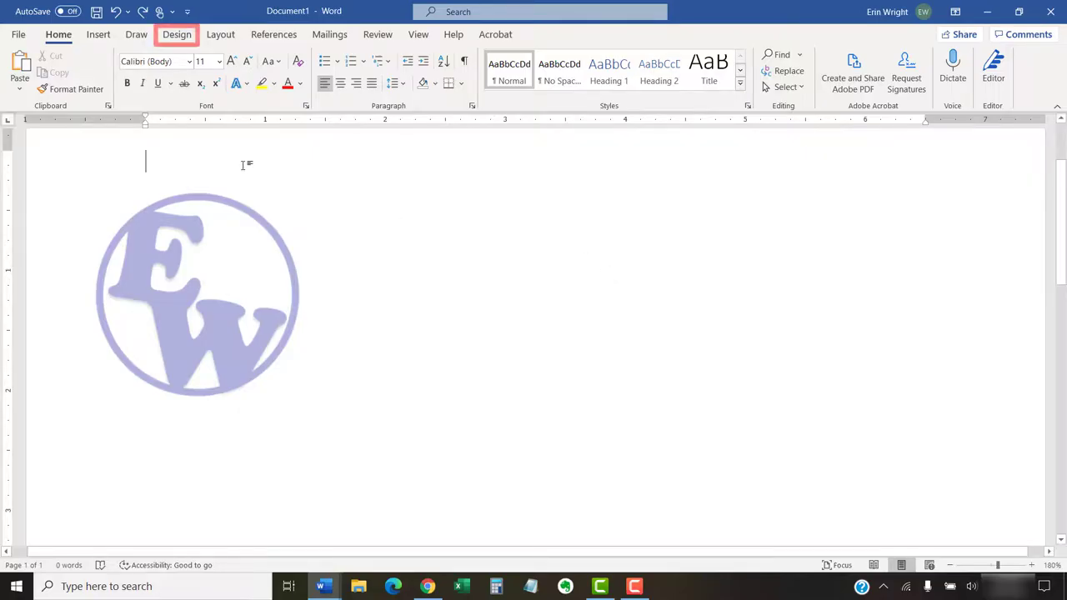
- Use Remove Watermark from the Design tab's Watermark menu to delete the EW logo
{"action": "left_click", "coordinate": [177, 34]}
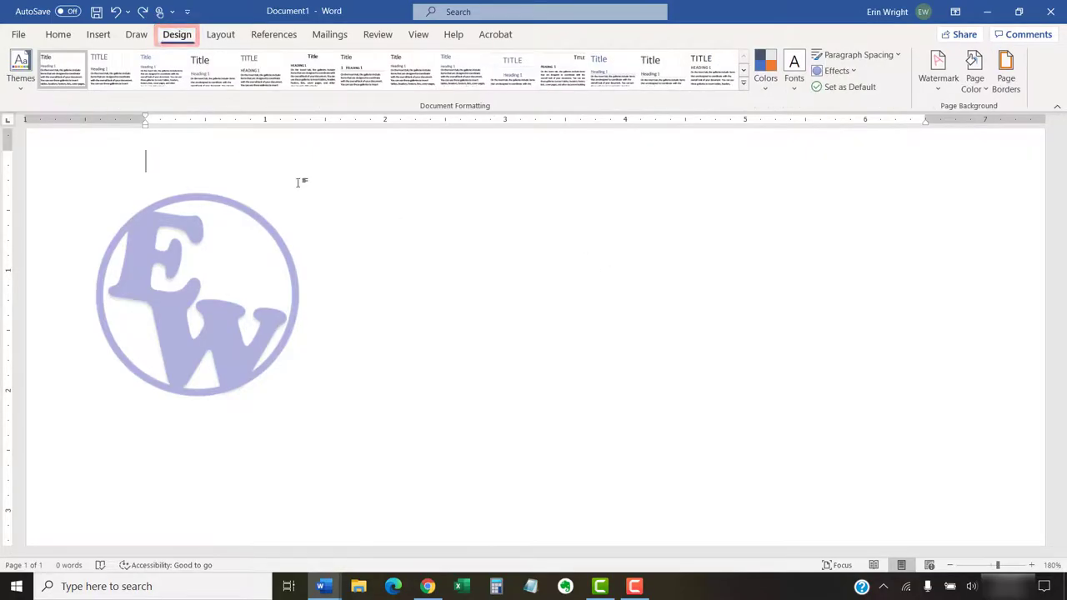
{"action": "left_click", "coordinate": [930, 86]}
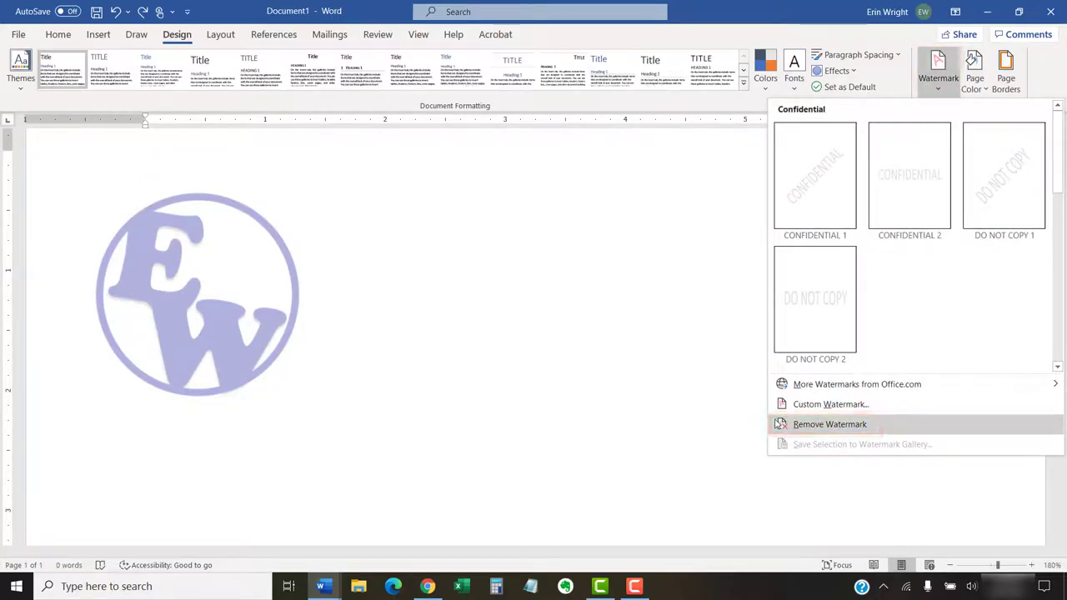
{"action": "left_click", "coordinate": [829, 424]}
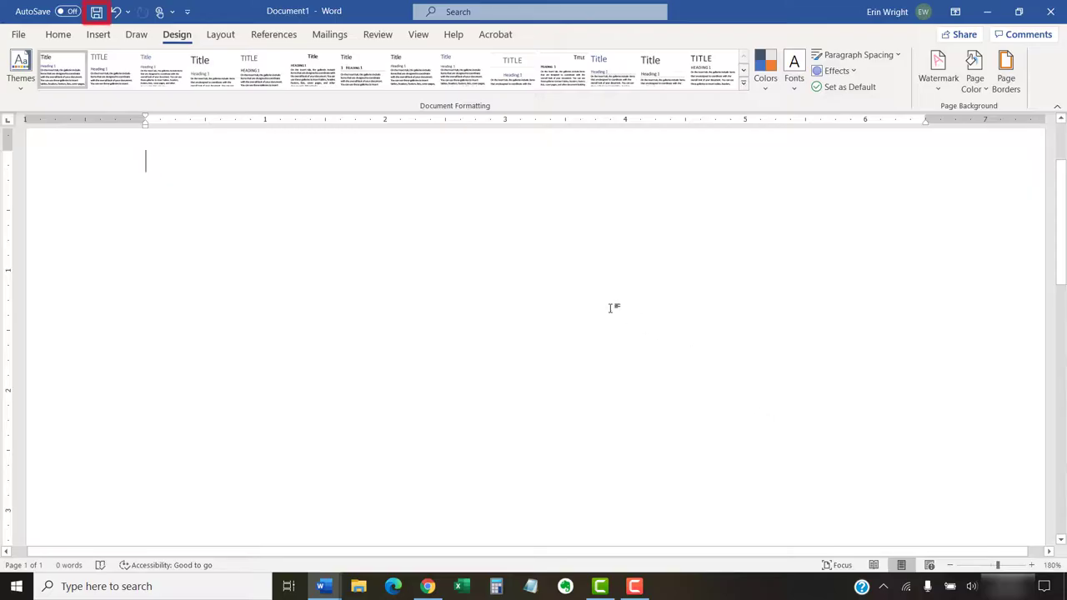